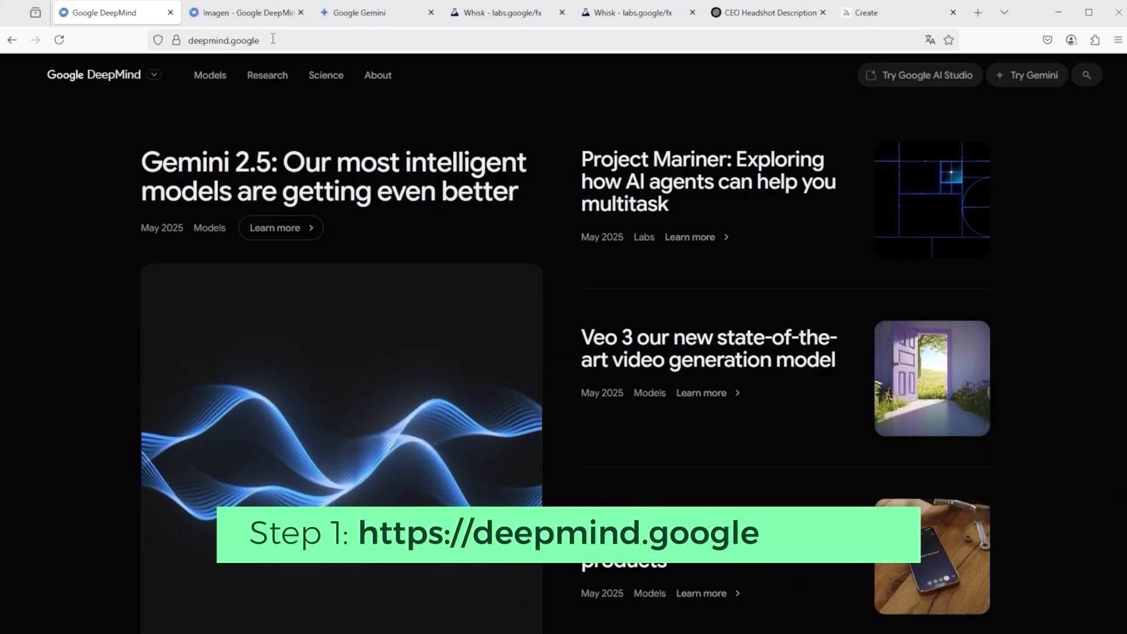
# Step: Browse DeepMind's models to the Imagen page, then switch to the Gemini chat about diffusion models
pyautogui.click(211, 77)
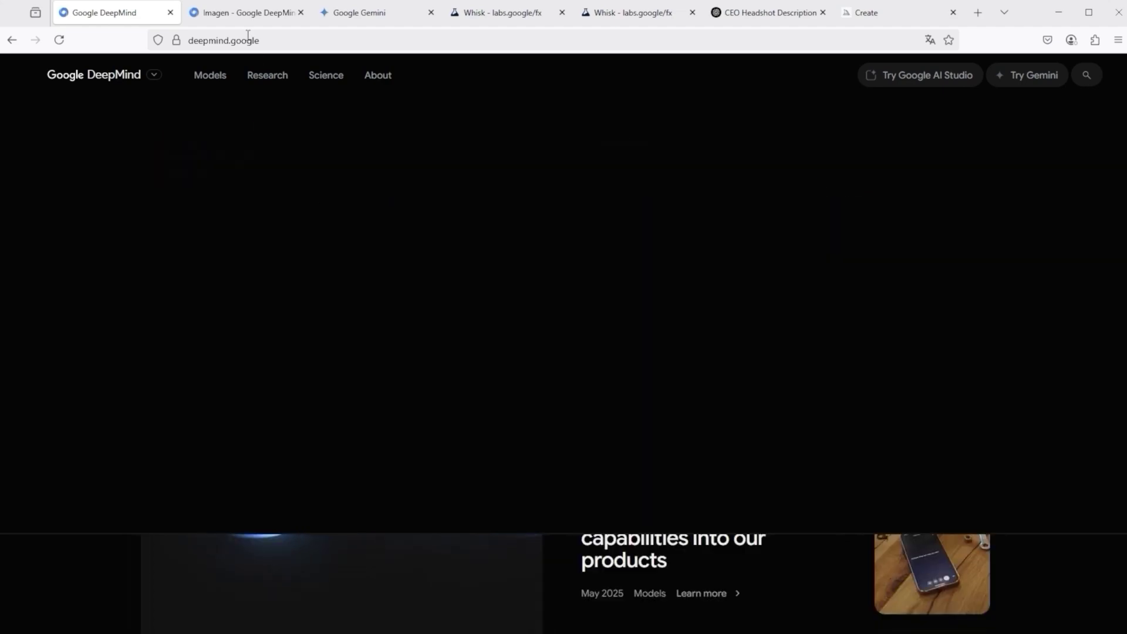
pyautogui.click(237, 12)
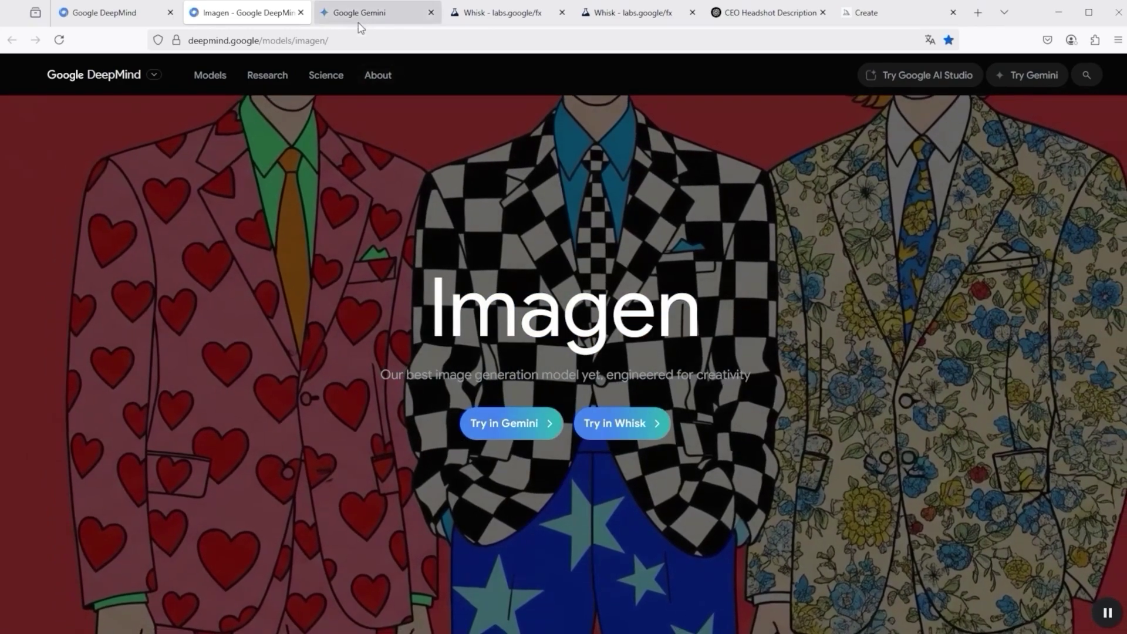
pyautogui.click(358, 14)
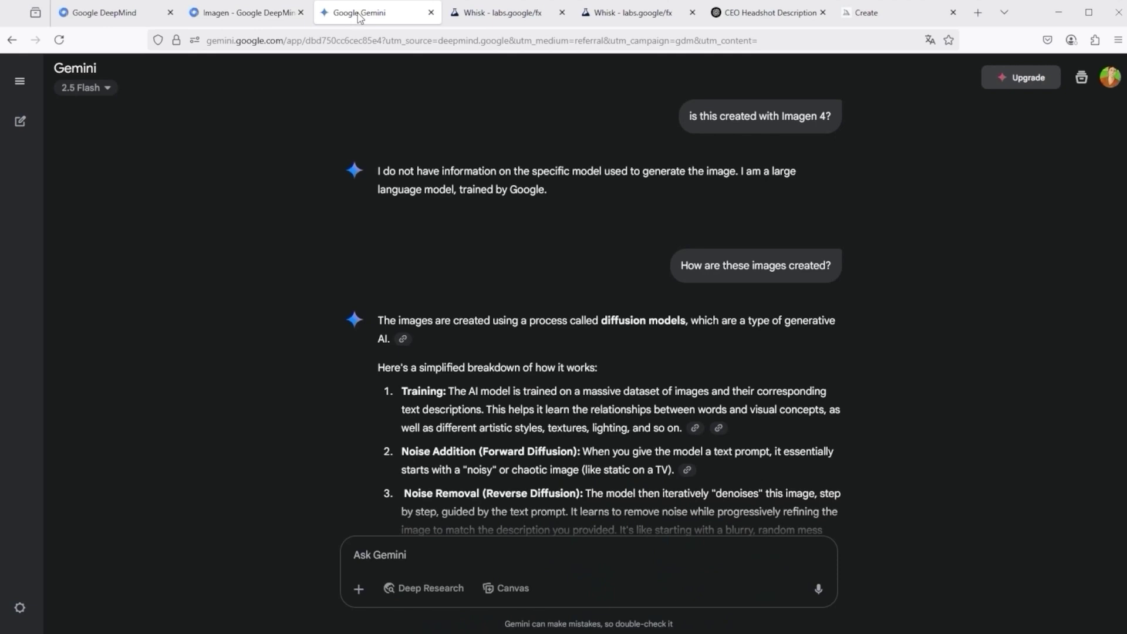
# Step: Review the Imagen 4 question and Gemini's diffusion answer, then return to the Imagen tab
pyautogui.moveTo(688, 116); pyautogui.dragTo(829, 128)
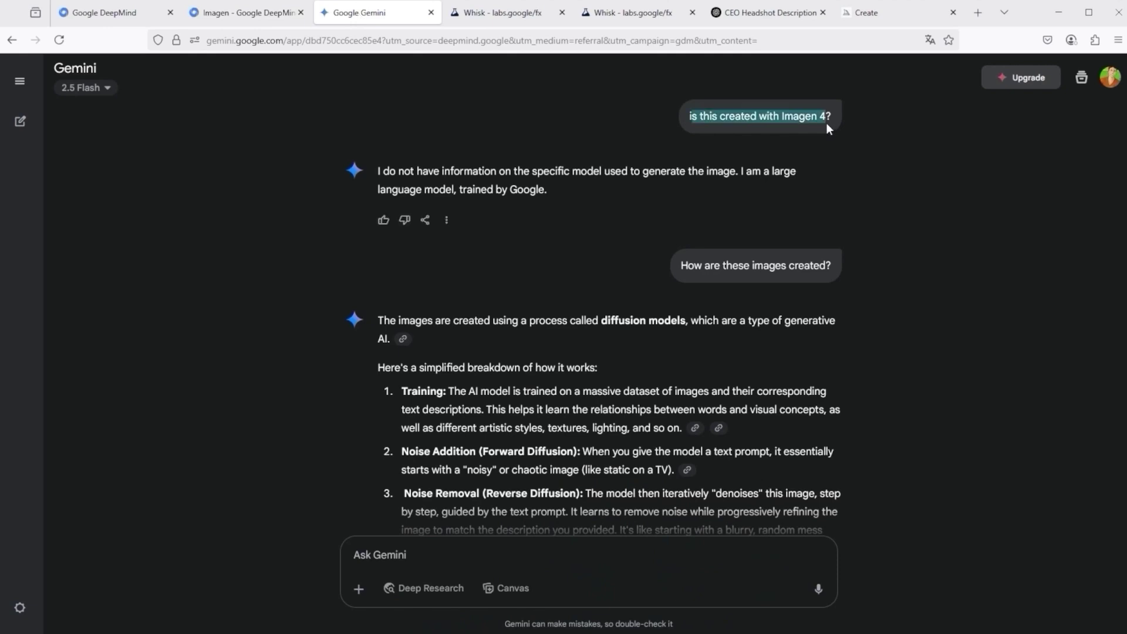
pyautogui.moveTo(394, 169); pyautogui.dragTo(558, 191)
pyautogui.click(879, 171)
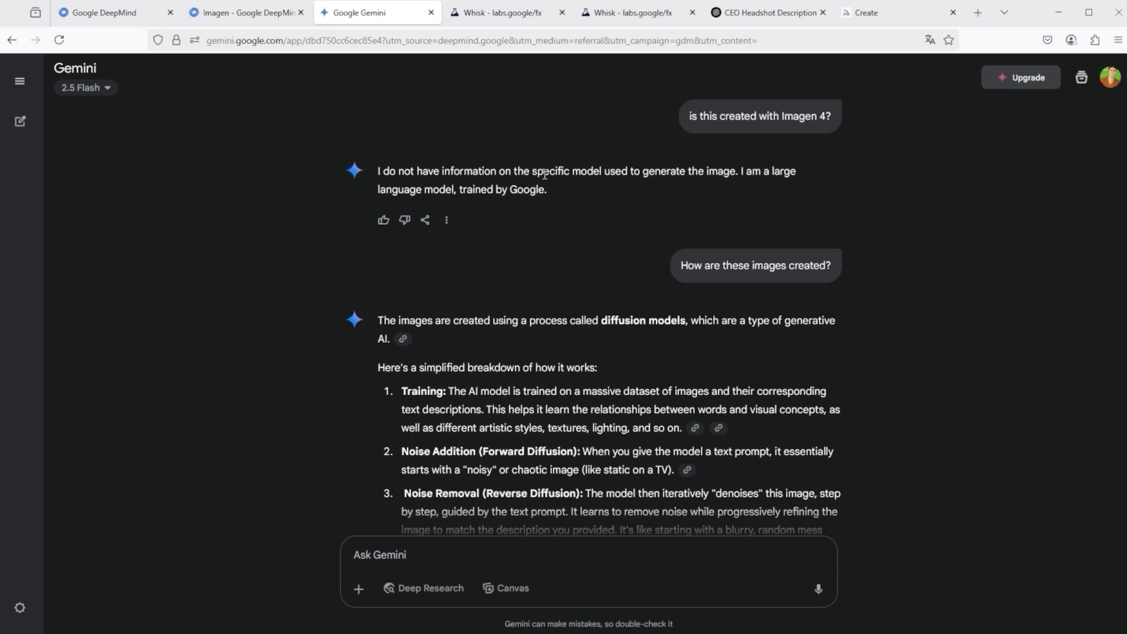
pyautogui.hotkey('ctrl', 'pageup')
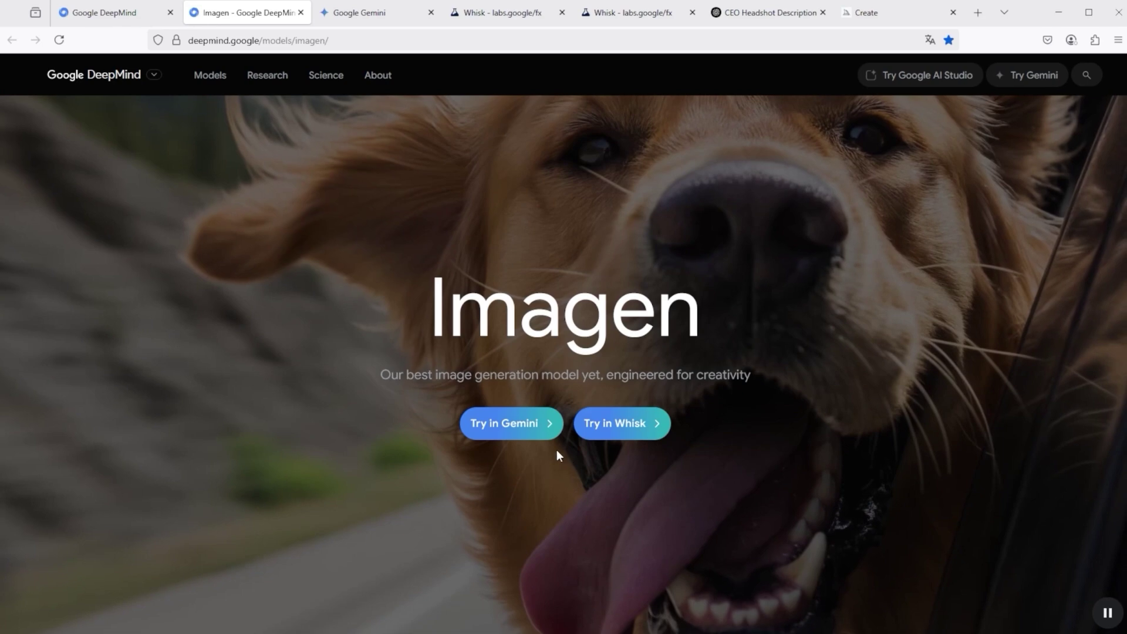
# Step: Switch to the Whisk landing page and enter the Whisk creation tool
pyautogui.click(486, 15)
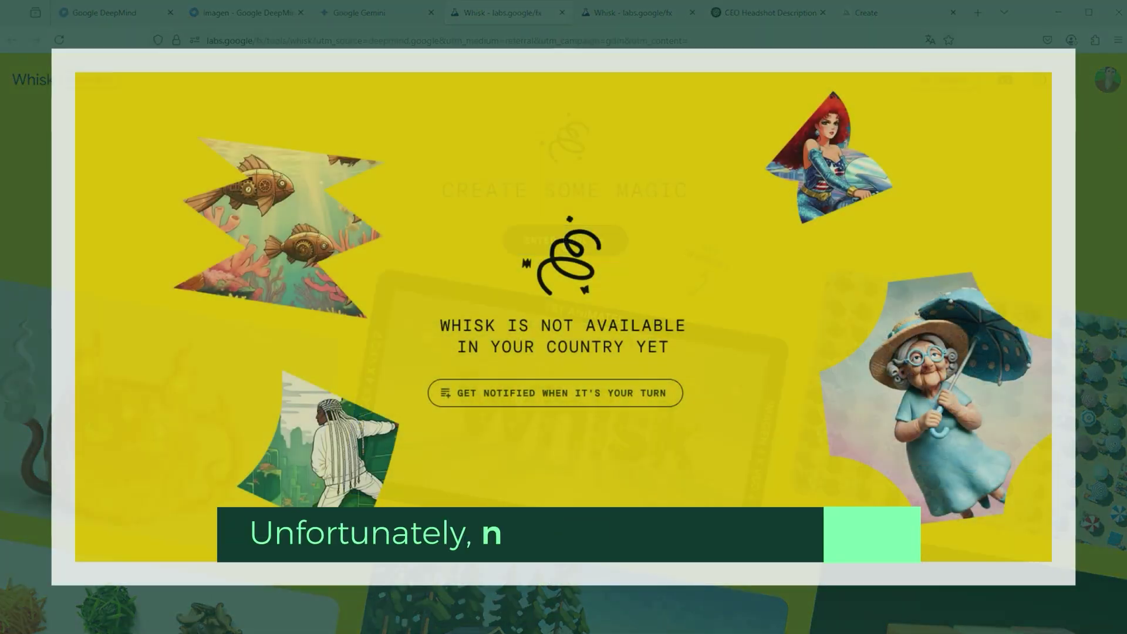
pyautogui.click(564, 245)
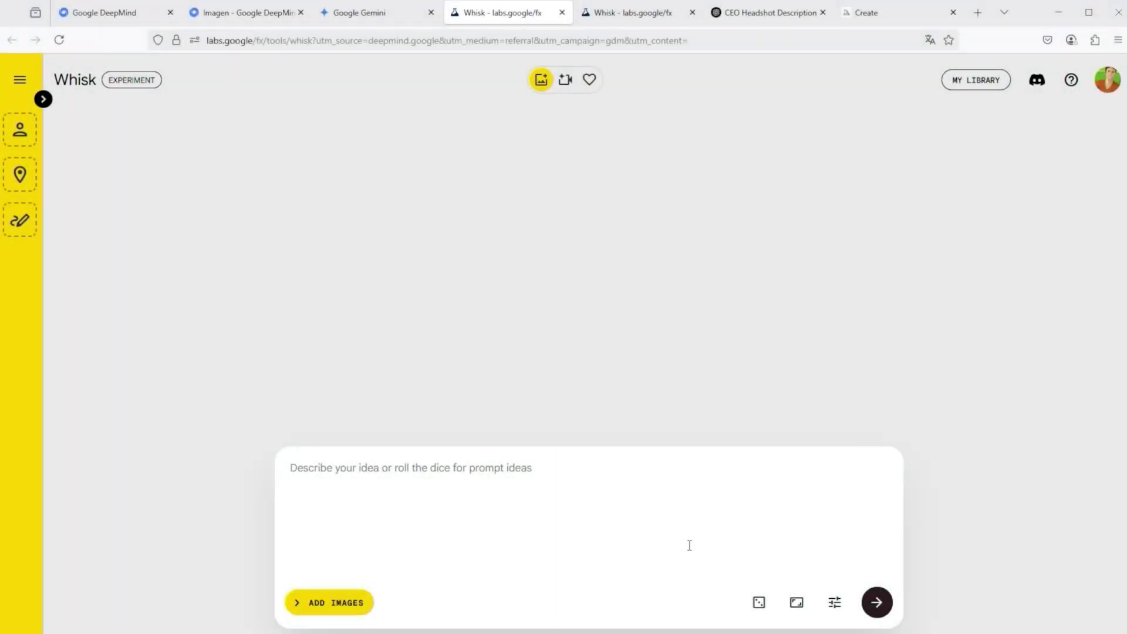
# Step: Fill the prompt with a random steampunk squirrel idea and set a Portrait 9:16 ratio
pyautogui.click(760, 603)
pyautogui.click(797, 602)
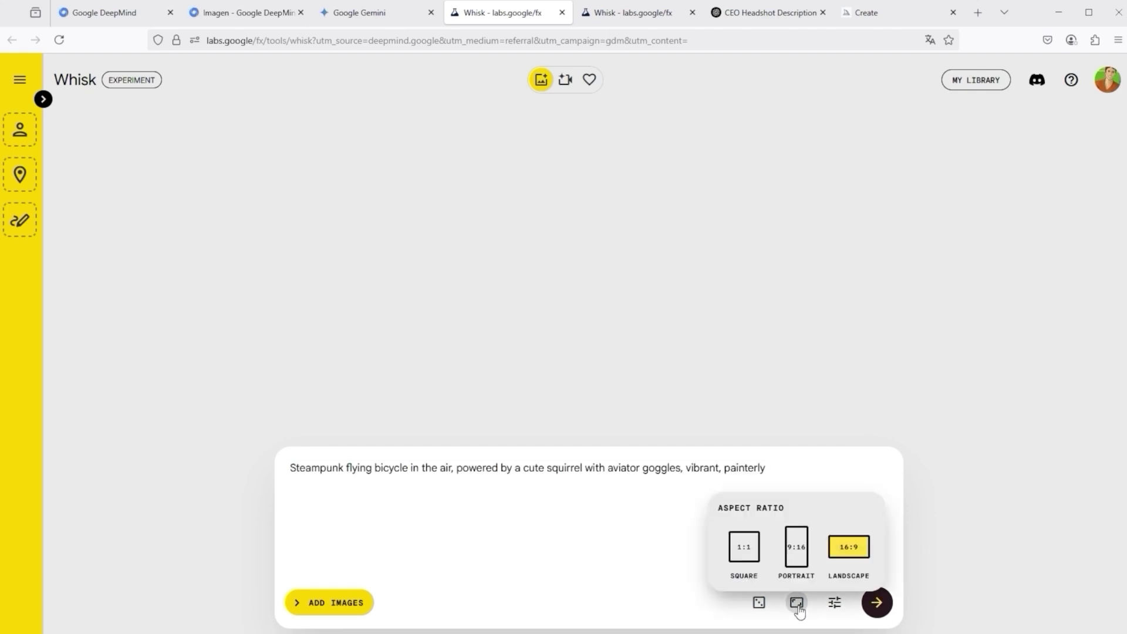
pyautogui.click(737, 557)
pyautogui.click(802, 560)
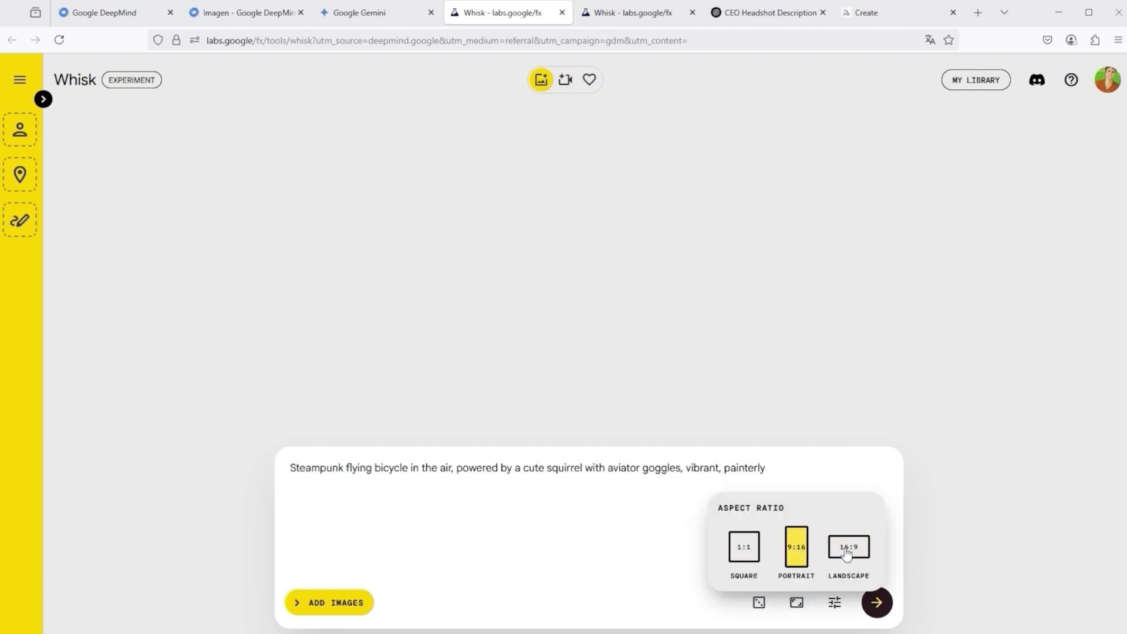
# Step: In generation settings, try the Quality model, then settle back on Best Quality
pyautogui.click(834, 602)
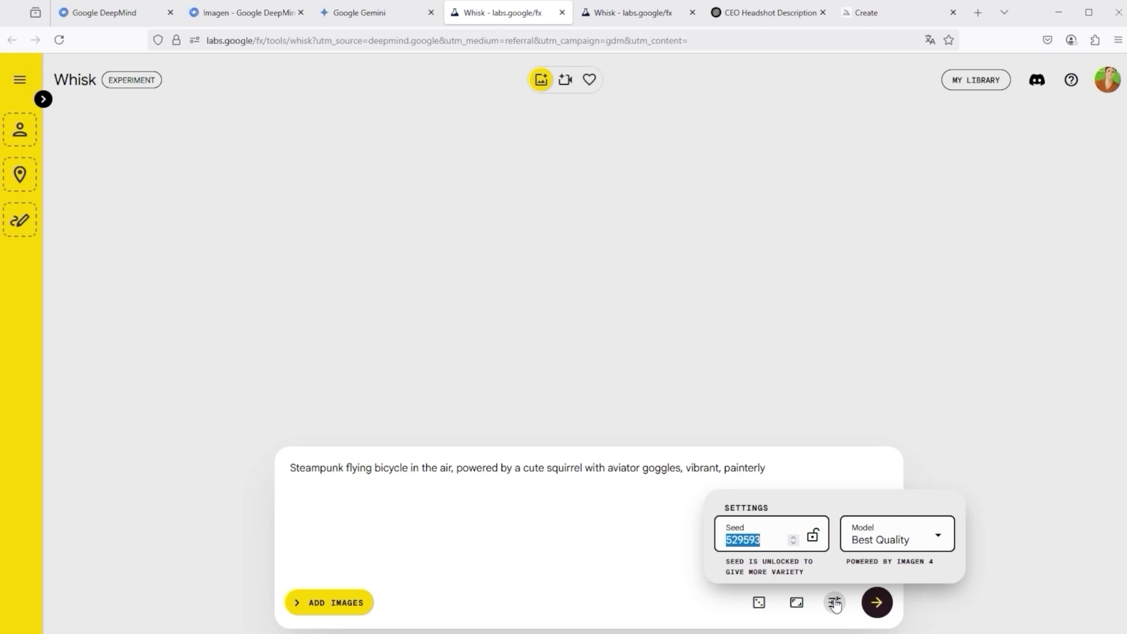
pyautogui.click(884, 543)
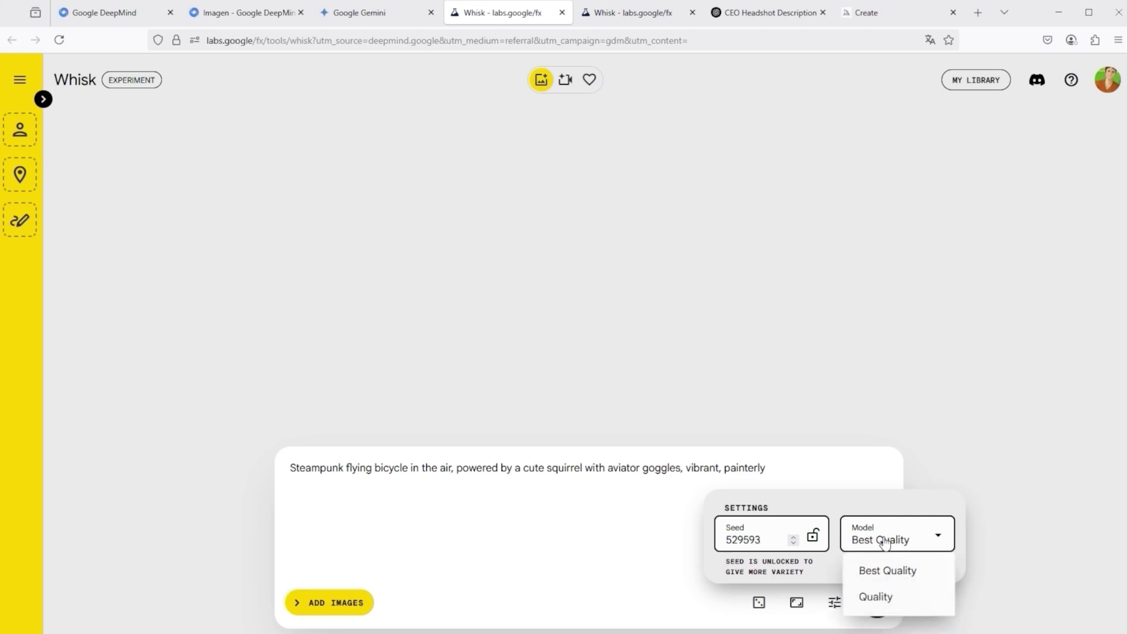
pyautogui.click(874, 598)
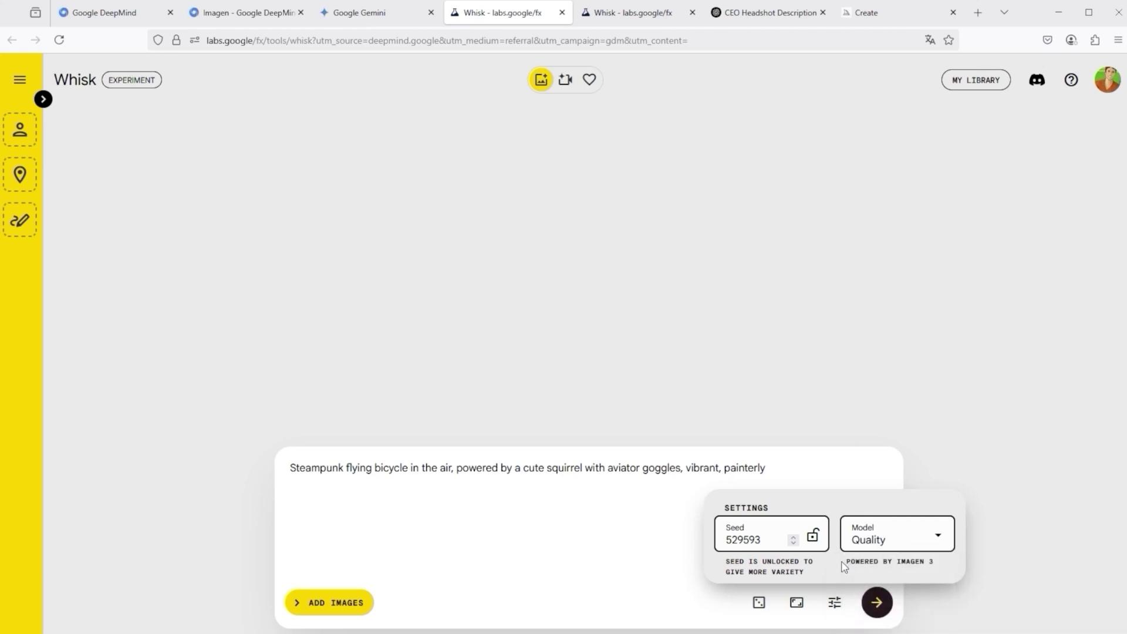
pyautogui.click(938, 543)
pyautogui.click(883, 570)
pyautogui.click(927, 480)
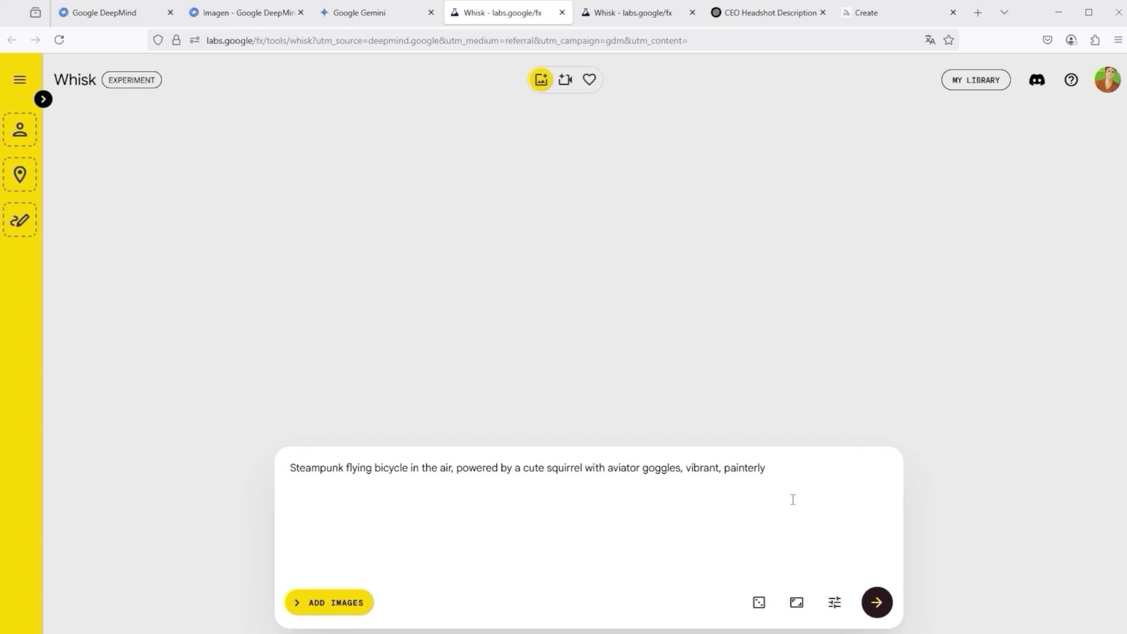
# Step: Drop a headshot photo into the Subject slot and a beach picture into the Scene slot
pyautogui.click(329, 603)
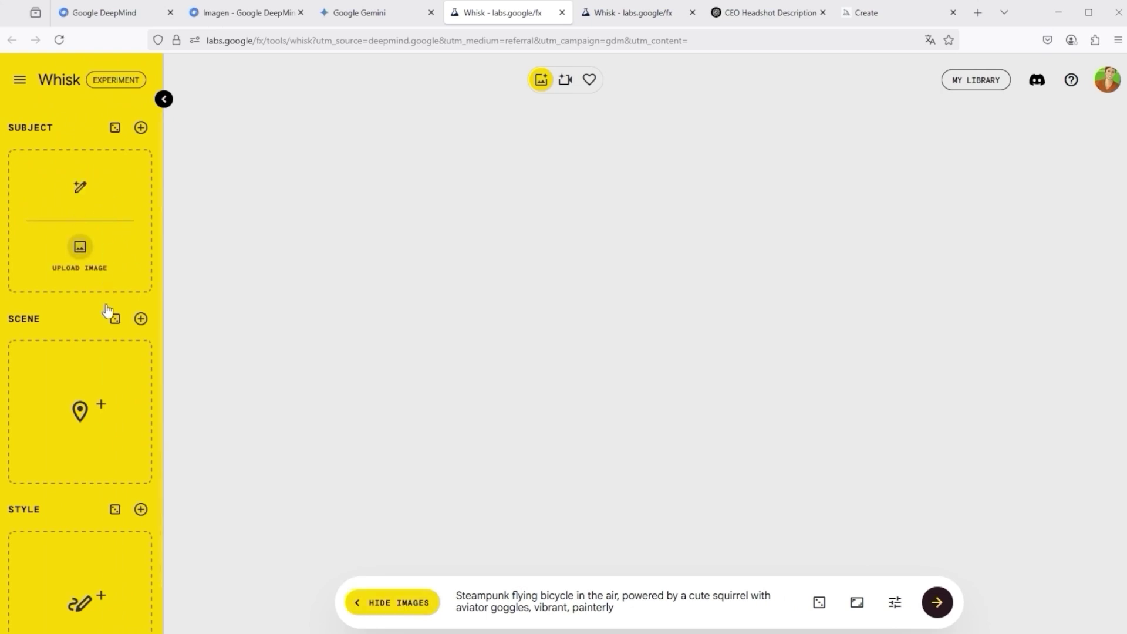
pyautogui.moveTo(98, 435)
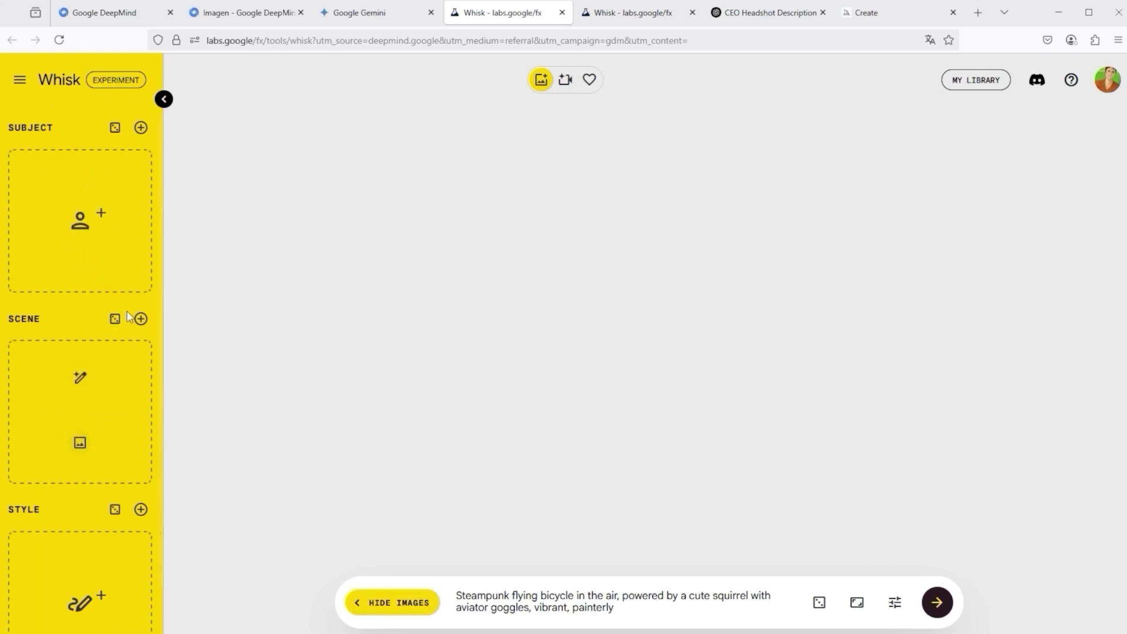
pyautogui.moveTo(134, 273)
pyautogui.moveTo(22, 283); pyautogui.dragTo(23, 282)
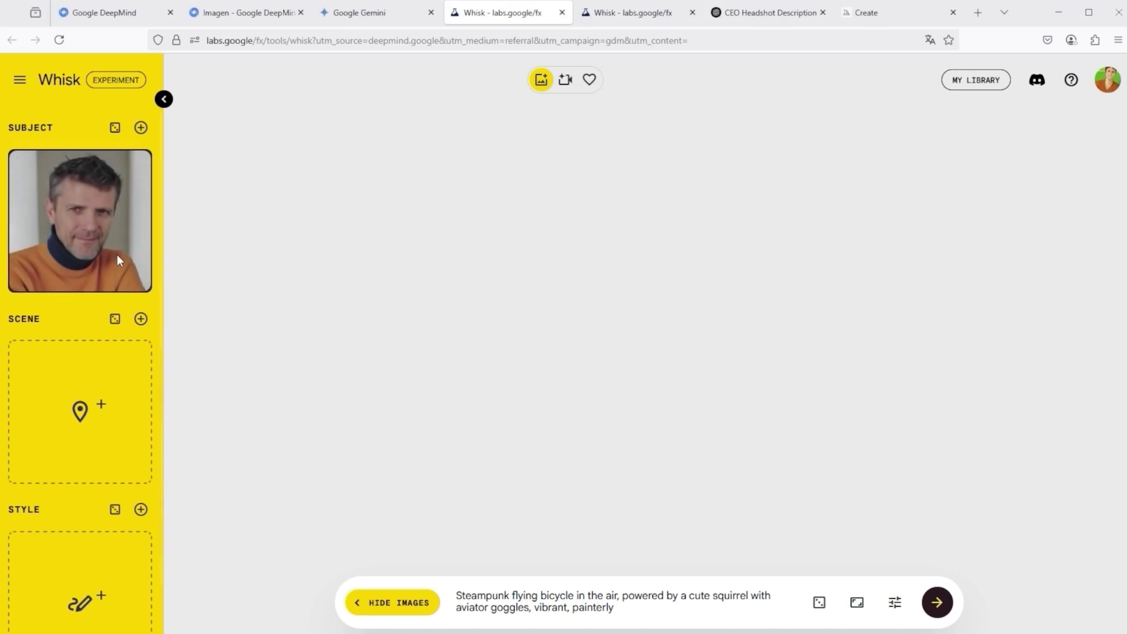
pyautogui.moveTo(32, 120); pyautogui.dragTo(80, 400)
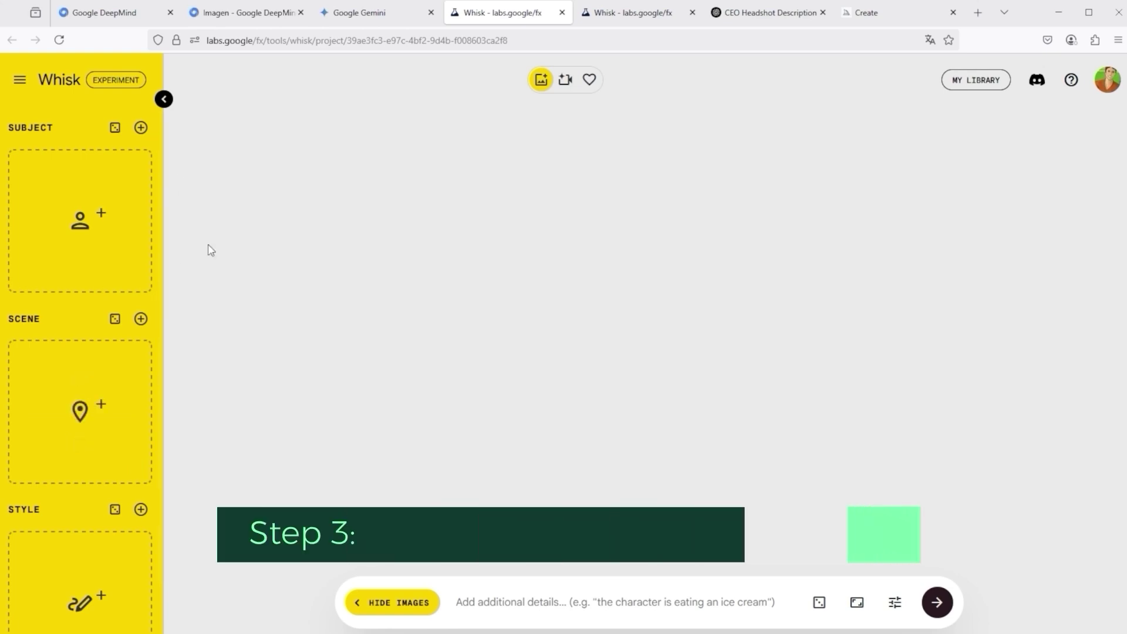
# Step: Generate 16:9 photorealistic old-man close-ups from the pasted prompt, with image slots hidden
pyautogui.click(376, 602)
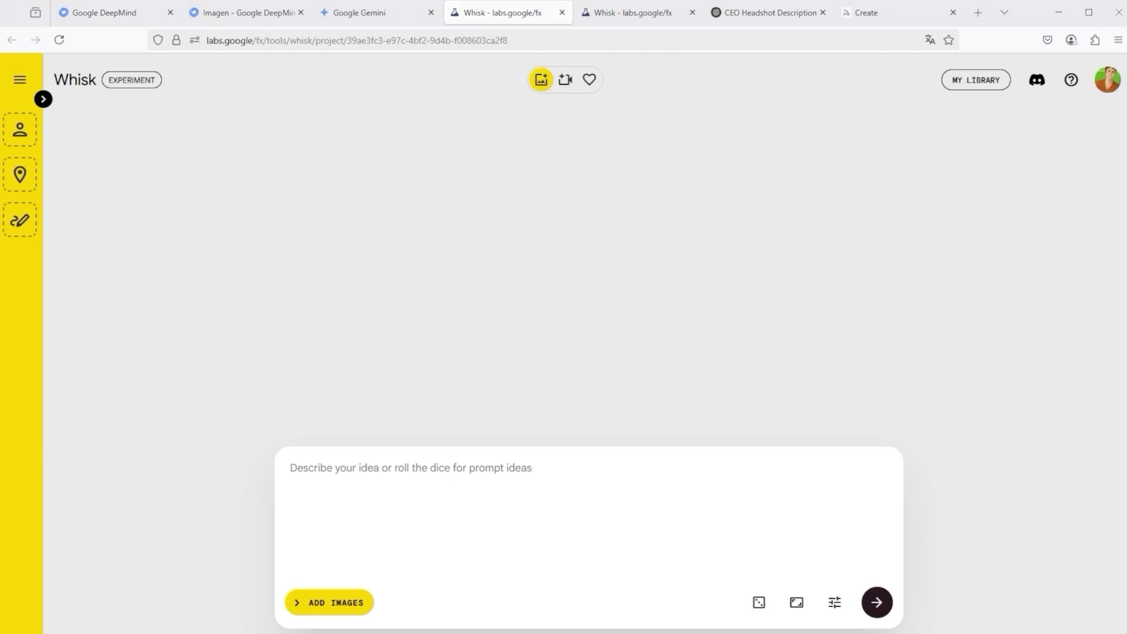
pyautogui.write('A photorealistic image 16K IMAX cinematic. An extreme close up of an old man.')
pyautogui.click(796, 602)
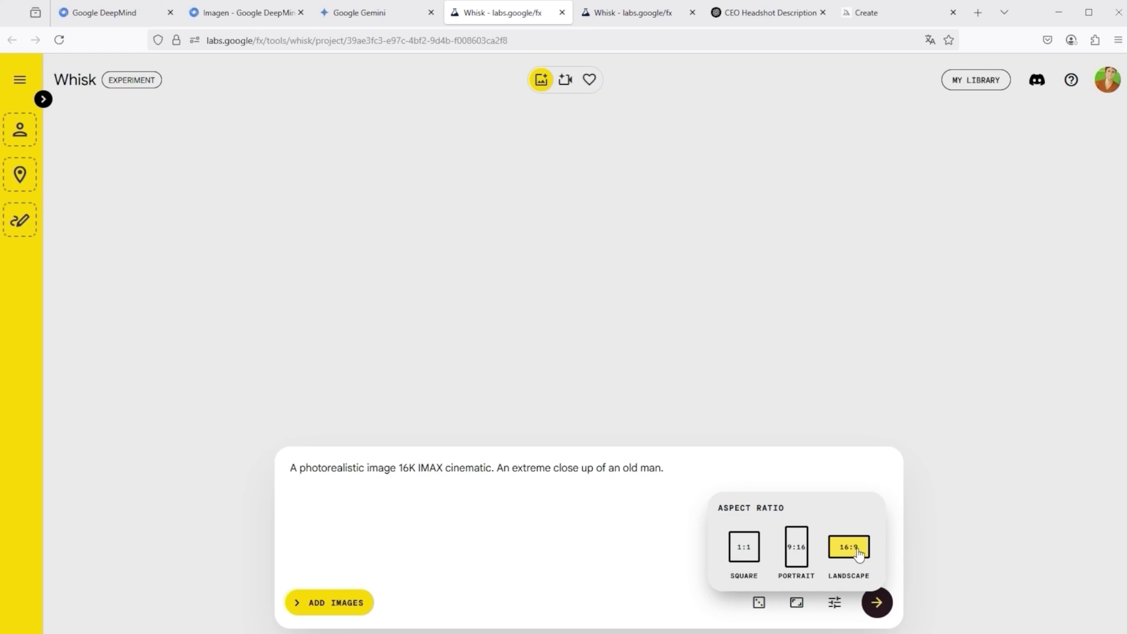
pyautogui.click(876, 603)
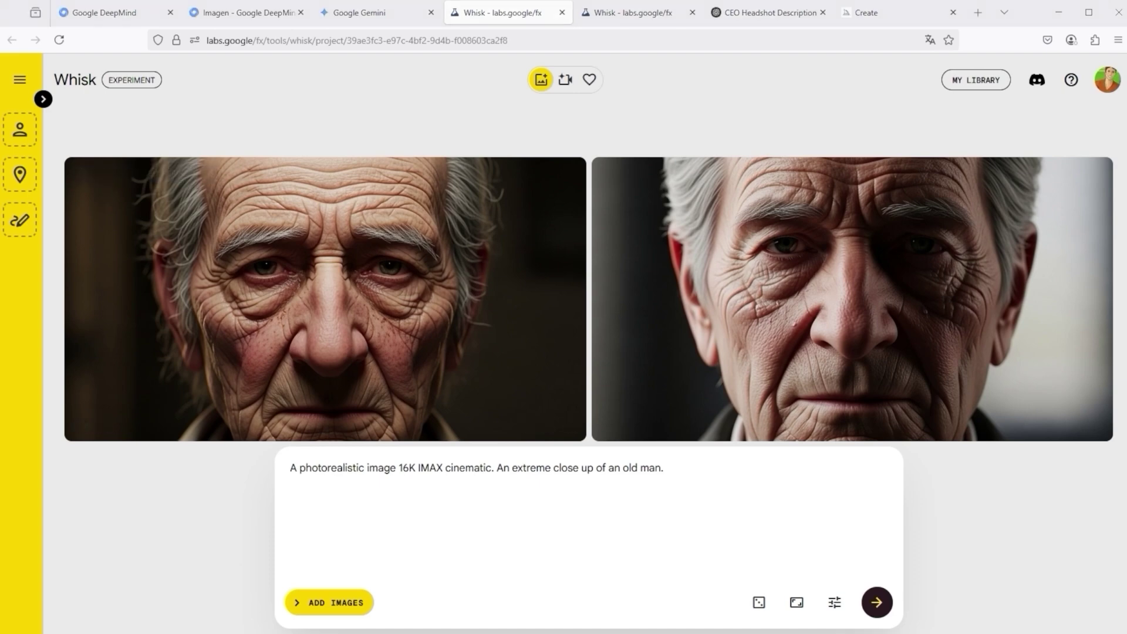
# Step: Add Game of Thrones style and a foggy background to the prompt and regenerate
pyautogui.click(684, 471)
pyautogui.write('in the style of Game of Thrones. Fog in the background')
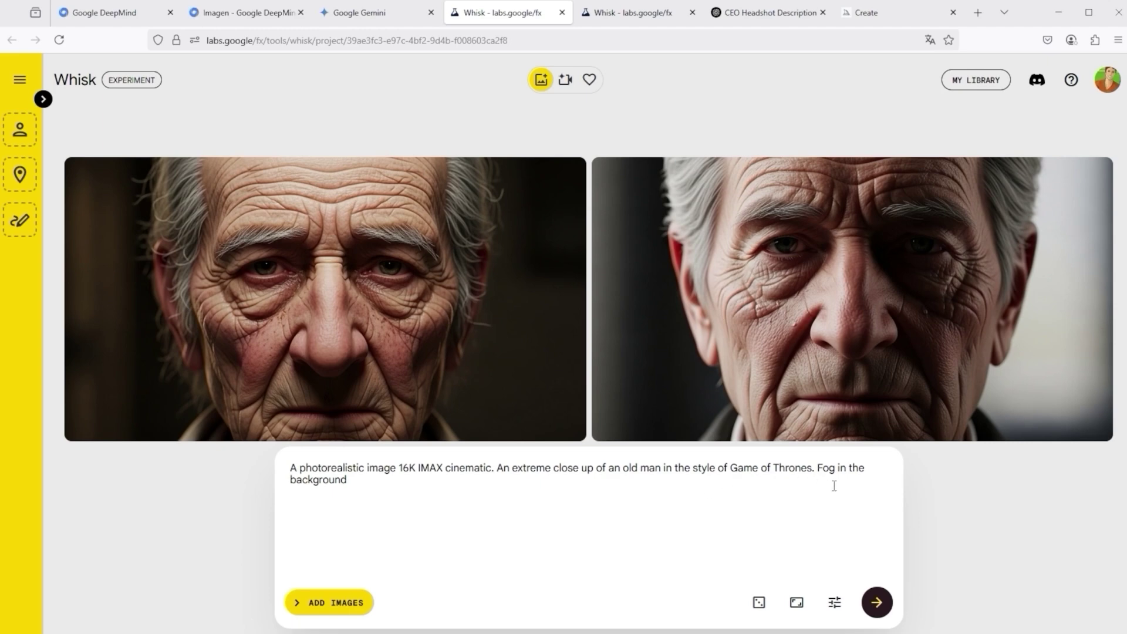
pyautogui.click(879, 607)
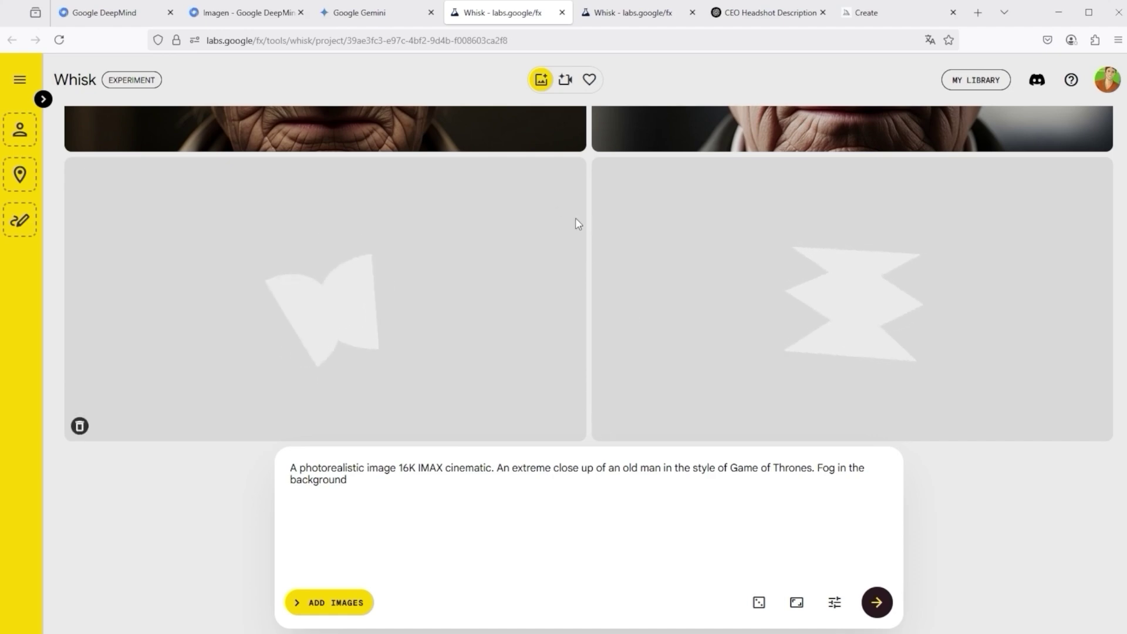
pyautogui.scroll(4, 593, 234)
pyautogui.scroll(-3, 611, 251)
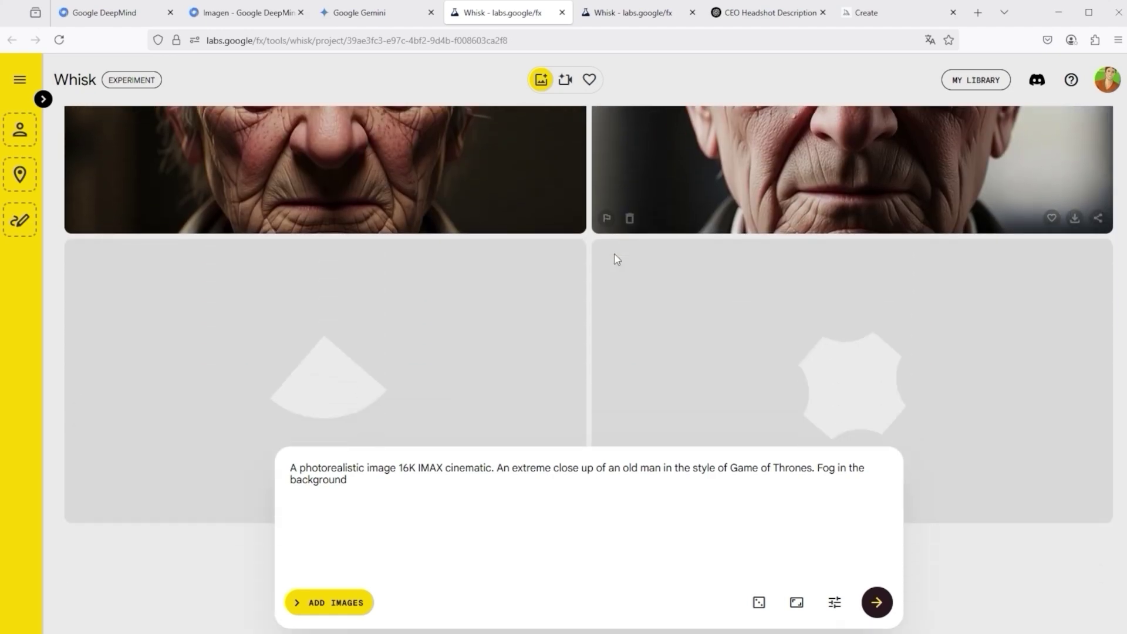
pyautogui.scroll(-1, 614, 254)
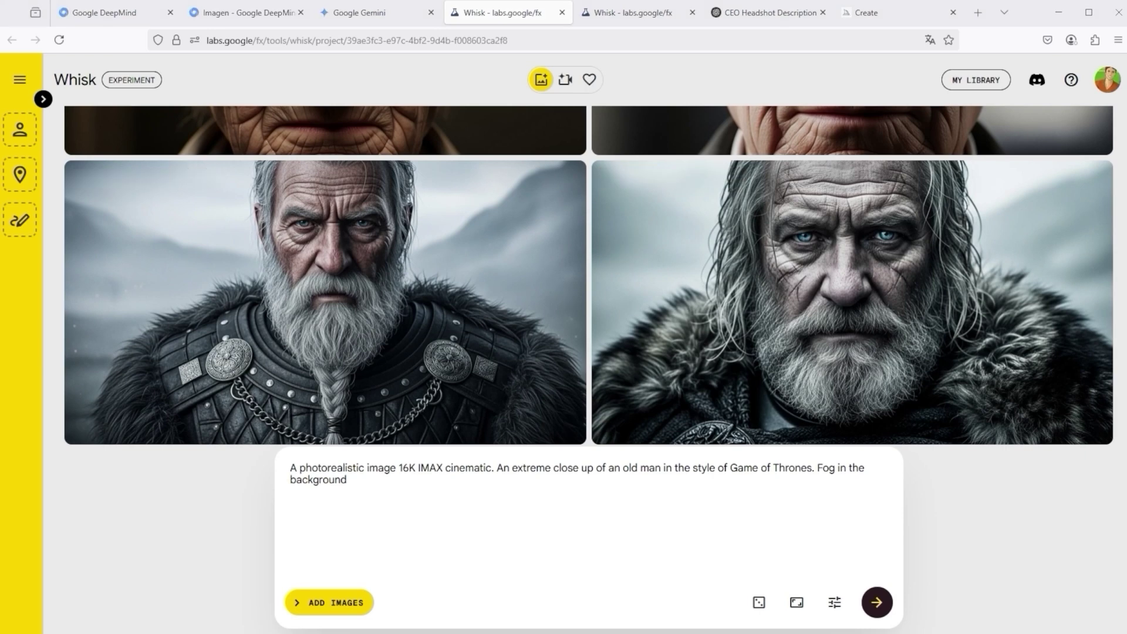
# Step: Append 'The Man is wearing a helmet' to the prompt and generate
pyautogui.click(378, 477)
pyautogui.write('. The Man is wearing a helmet')
pyautogui.click(877, 602)
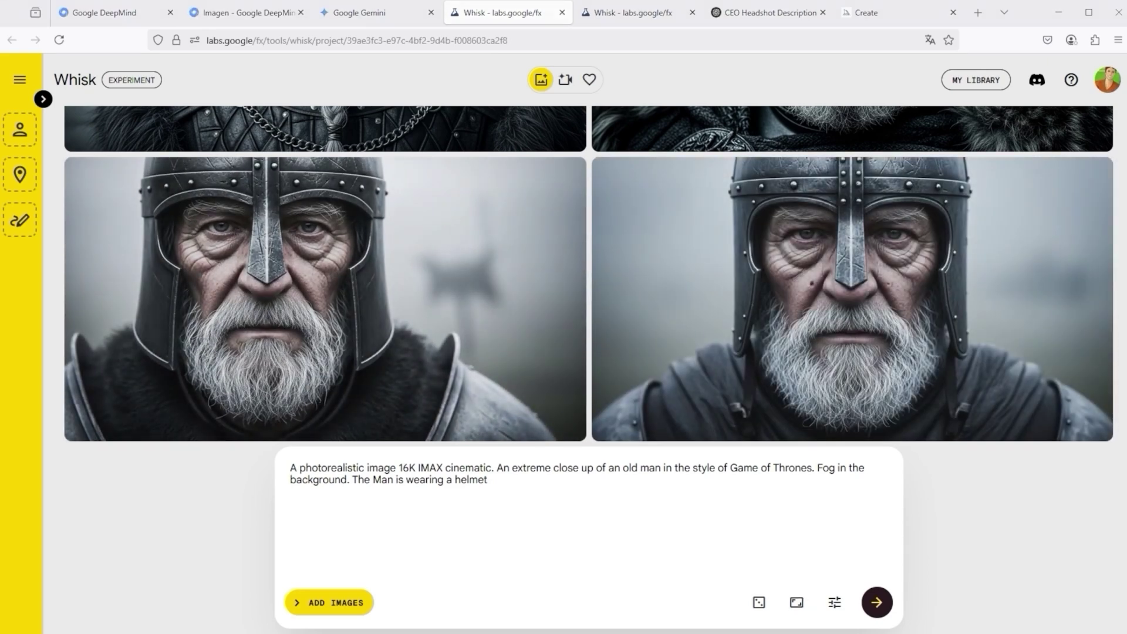
# Step: Replace the helmet sentence with the yellow bucket helmet sentence and regenerate
pyautogui.moveTo(488, 480); pyautogui.dragTo(354, 473)
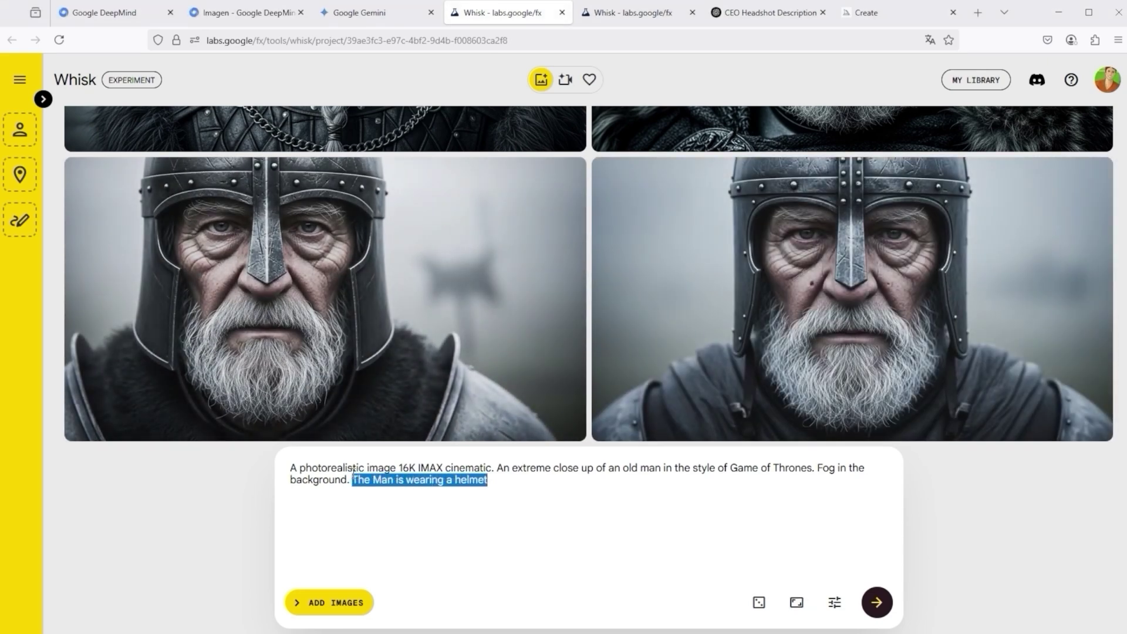
pyautogui.write('The man is wearing a yellow bucket as a helmet')
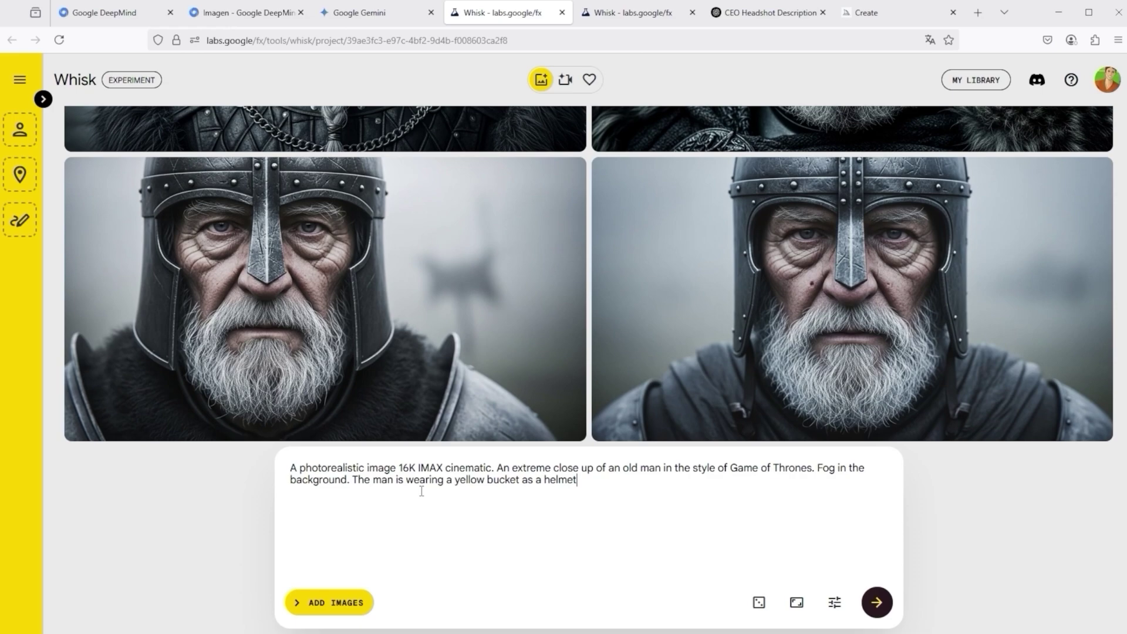
pyautogui.click(876, 604)
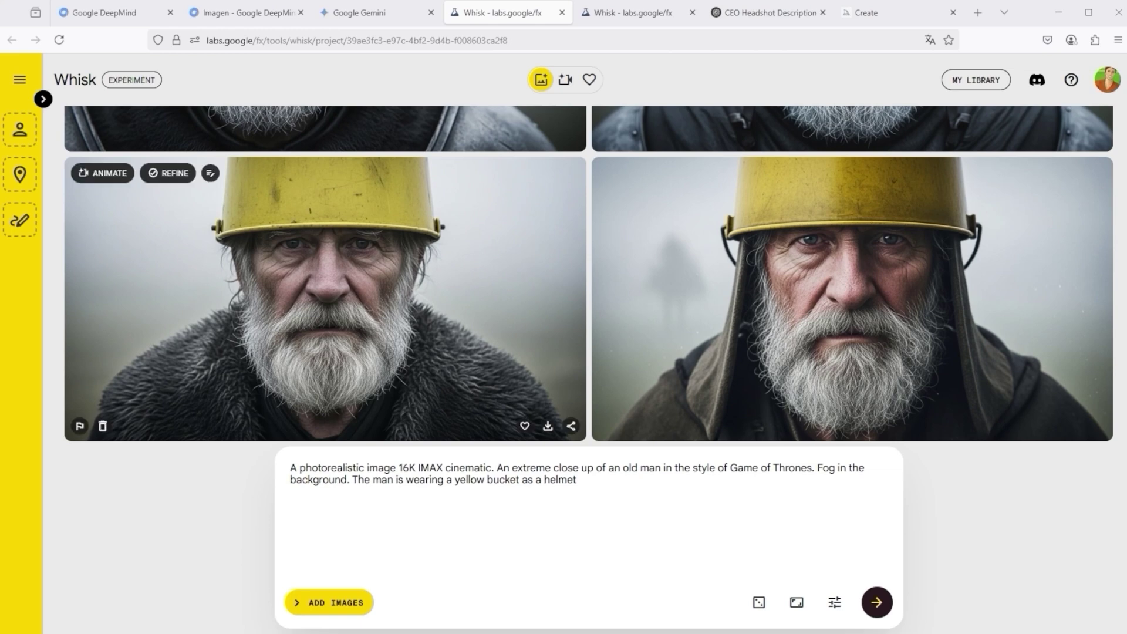
# Step: Add 'The helmet is frozen' to the prompt, generate, and glance at the left image's Refine options
pyautogui.click(592, 482)
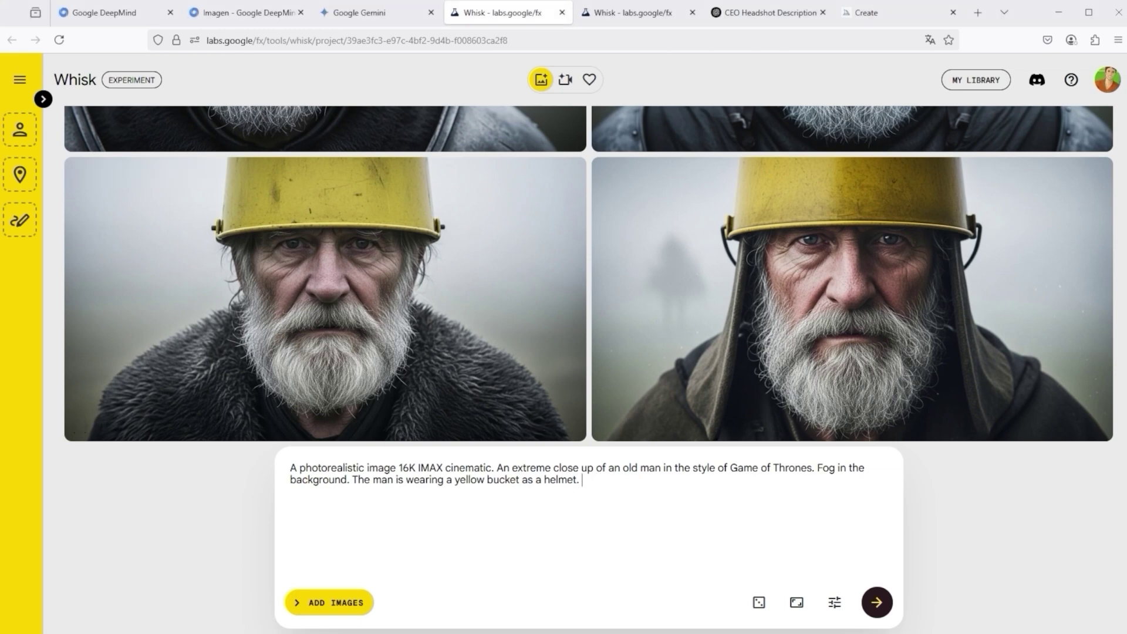
pyautogui.write('The helmet is frozen')
pyautogui.click(883, 604)
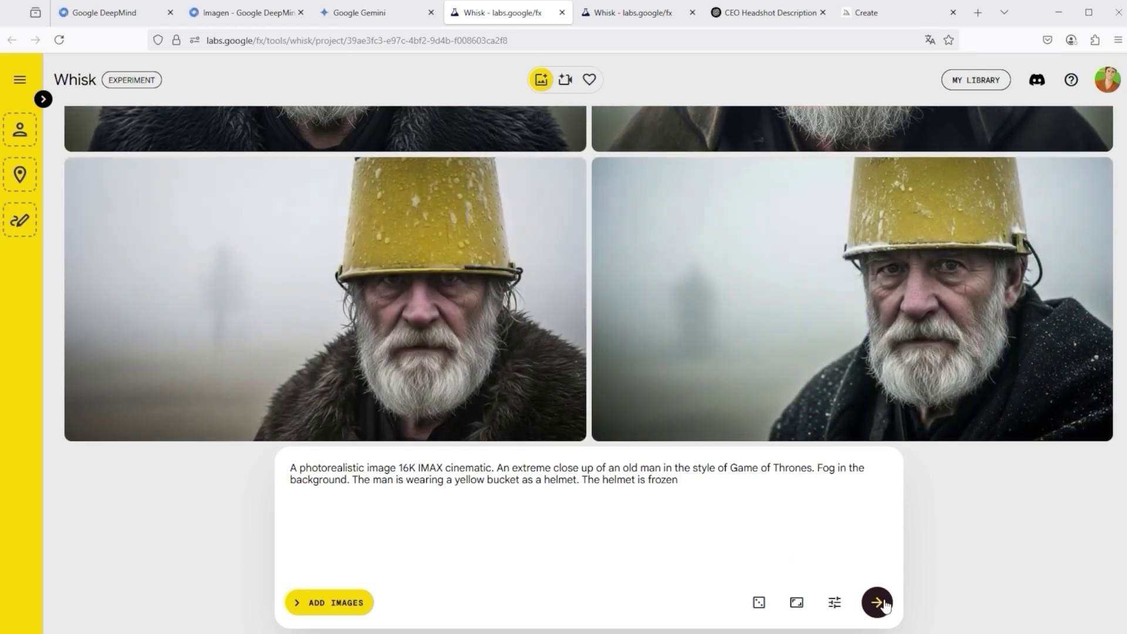
pyautogui.click(433, 275)
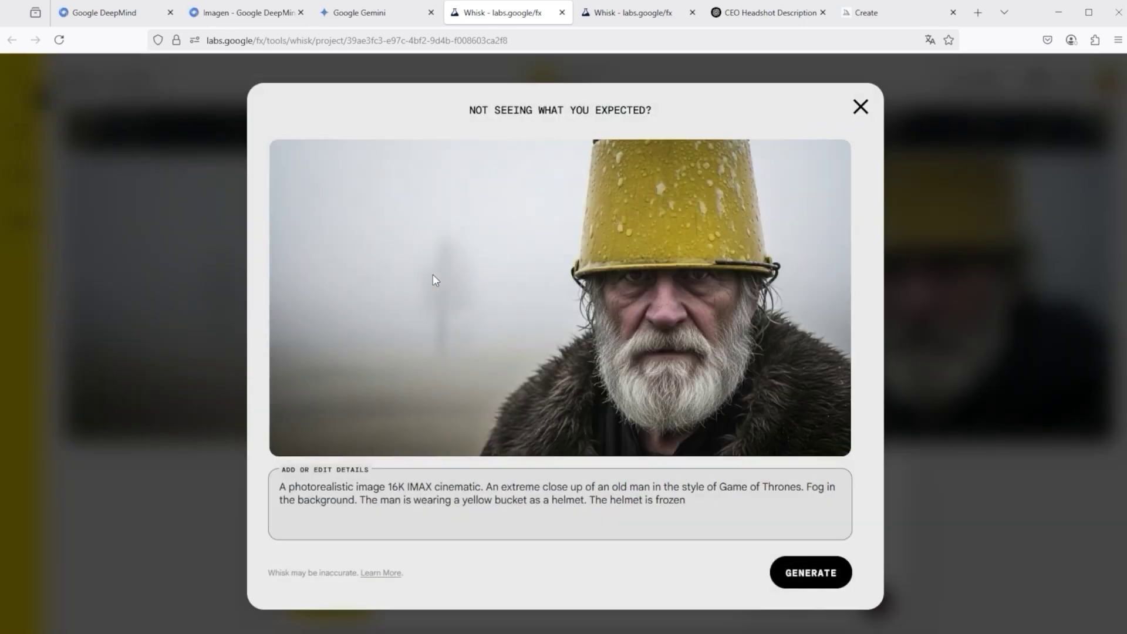
pyautogui.click(860, 107)
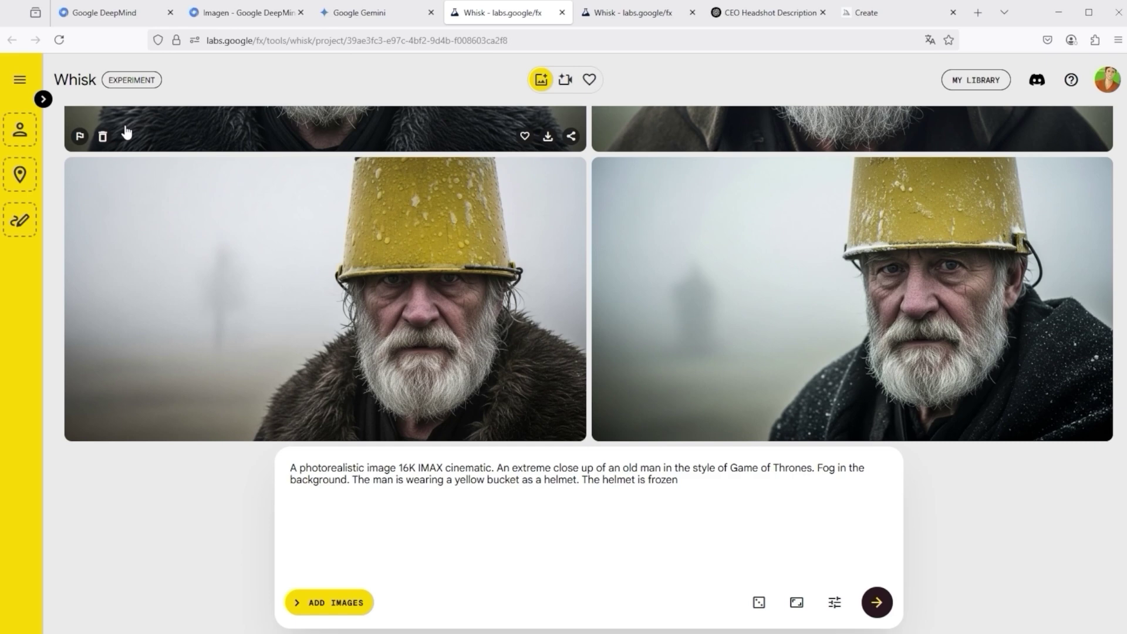
# Step: Move across the browser tabs to the Midjourney CEO headshot
pyautogui.moveTo(440, 164)
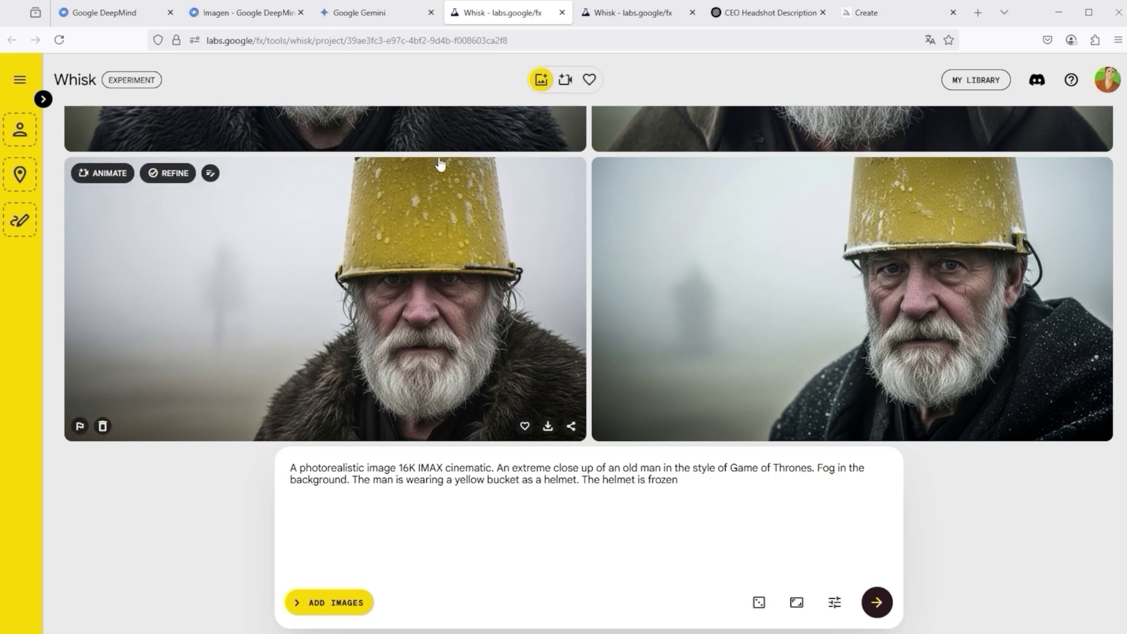
pyautogui.hotkey('ctrl', 'Tab')
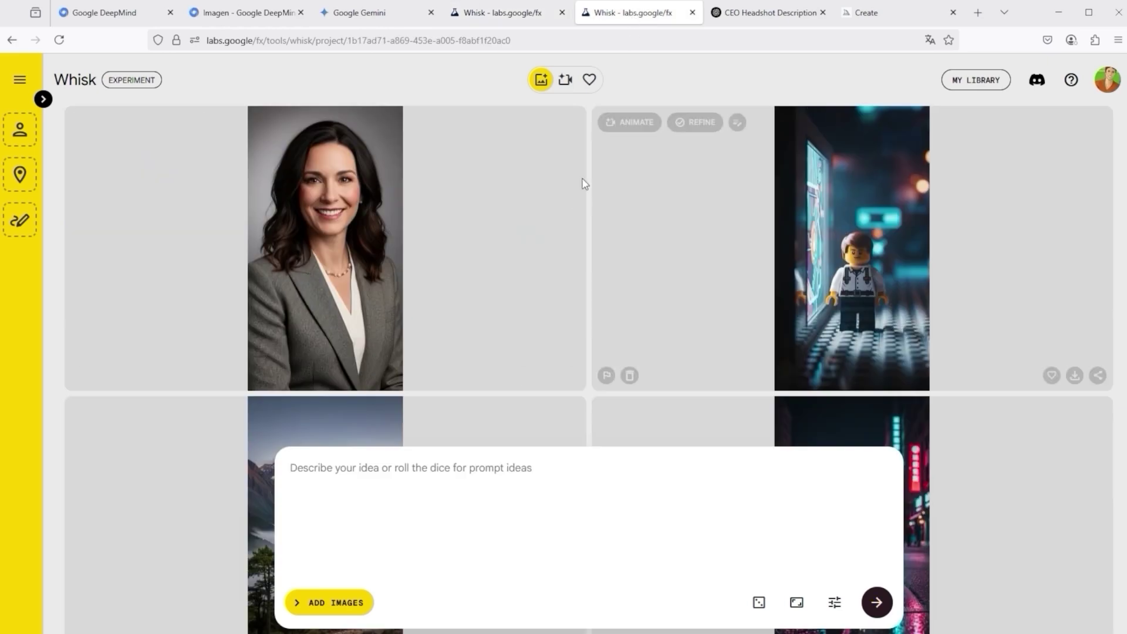
pyautogui.click(746, 20)
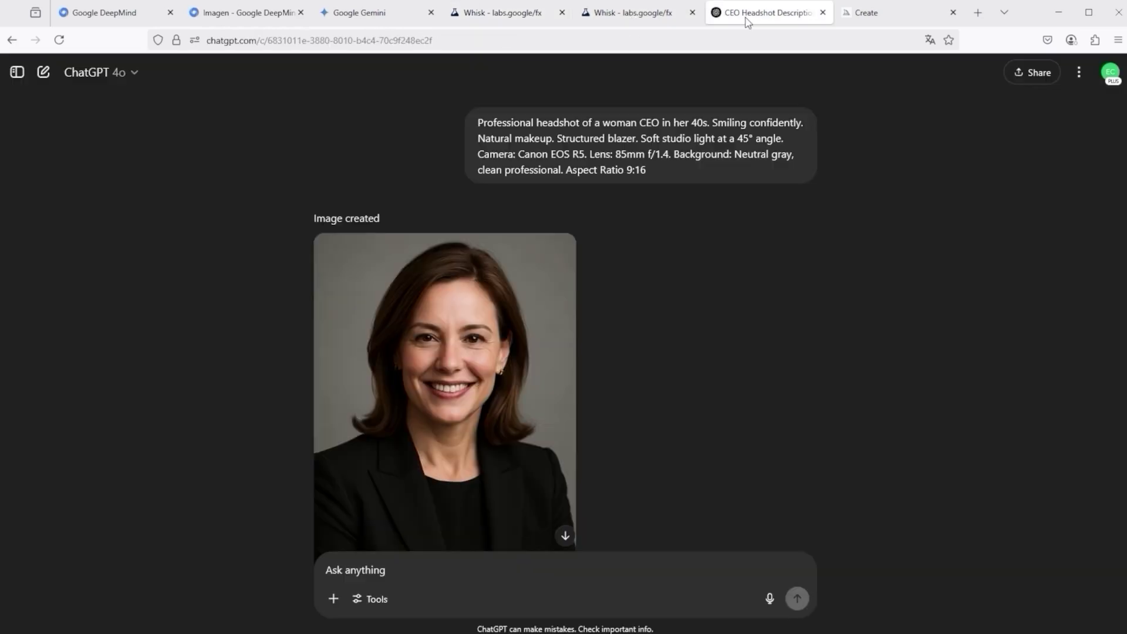
pyautogui.click(870, 14)
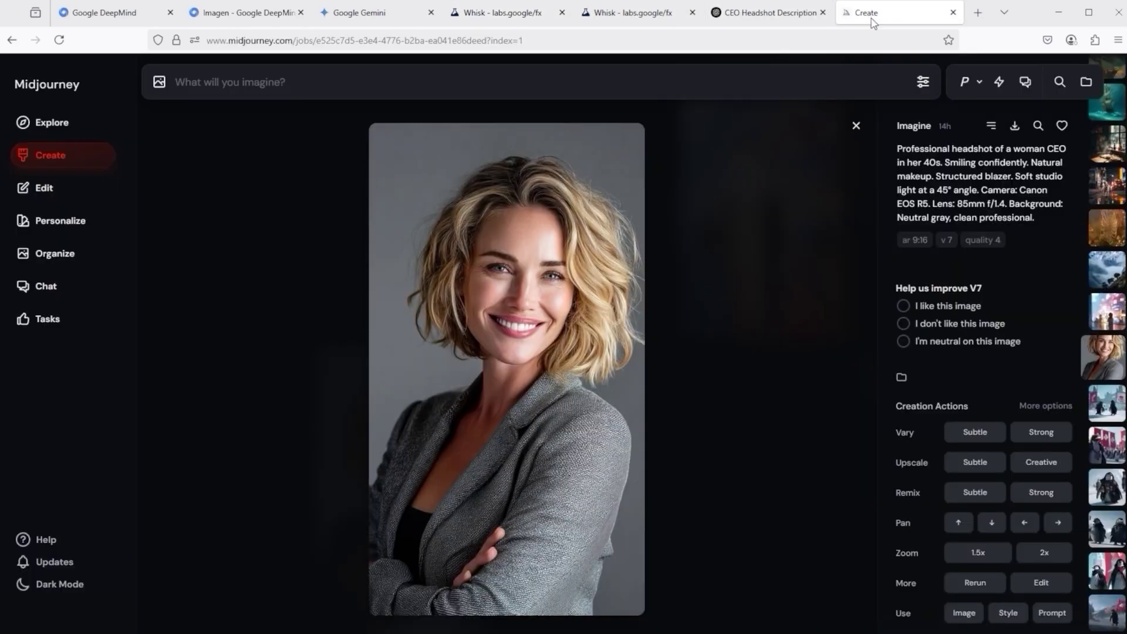